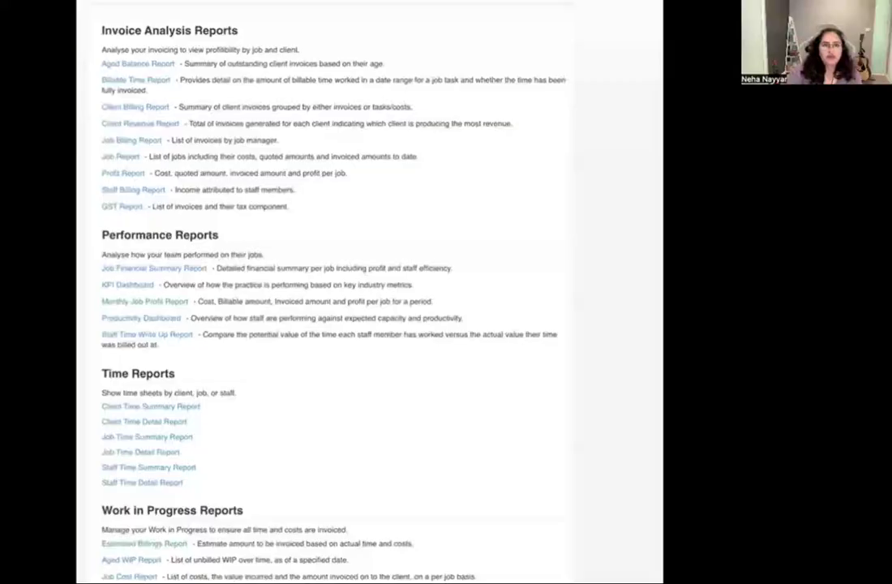
Step: Scroll up the Standard Reports page listing Invoice Analysis, Performance, Time and Work in Progress reports
scroll(324, 292, up, 2)
Step: Go to Report Builder from the Reports menu to see saved custom reports
click(210, 9)
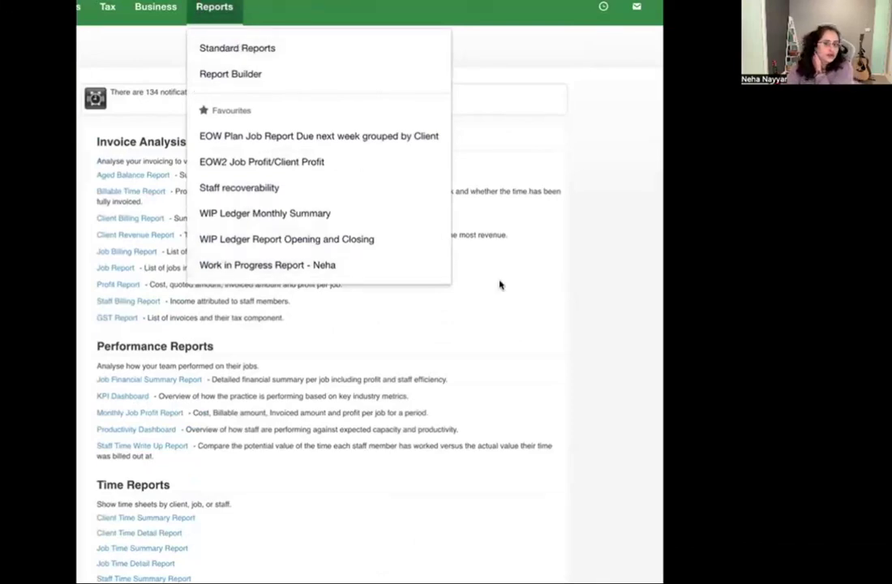
click(559, 283)
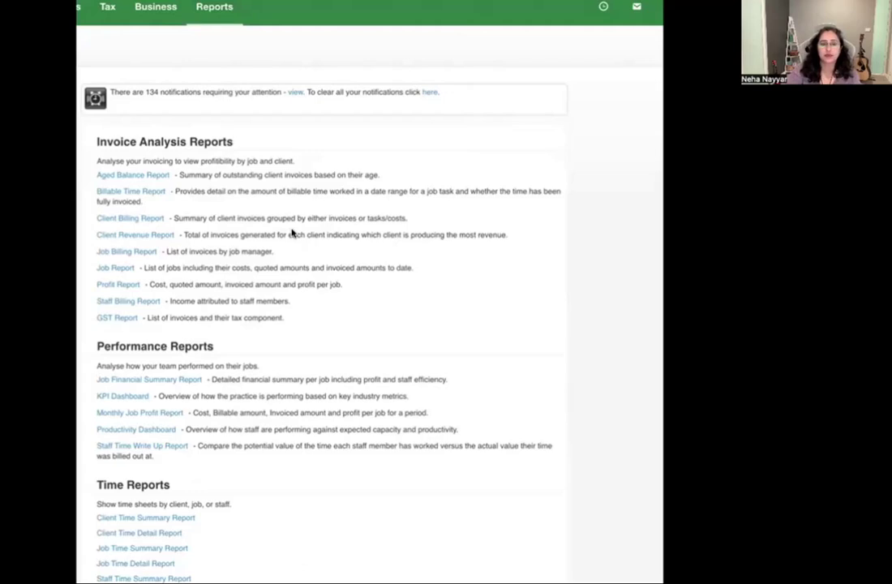
click(215, 10)
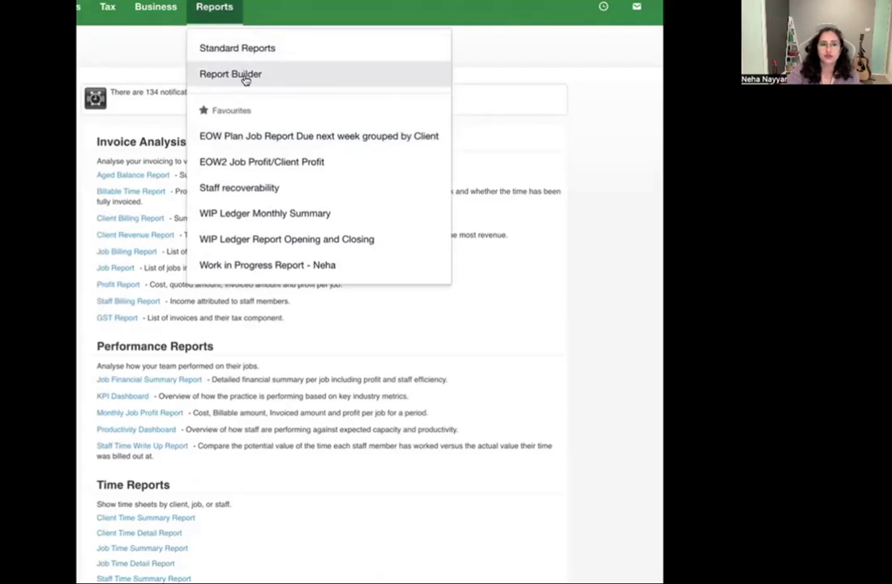
click(245, 76)
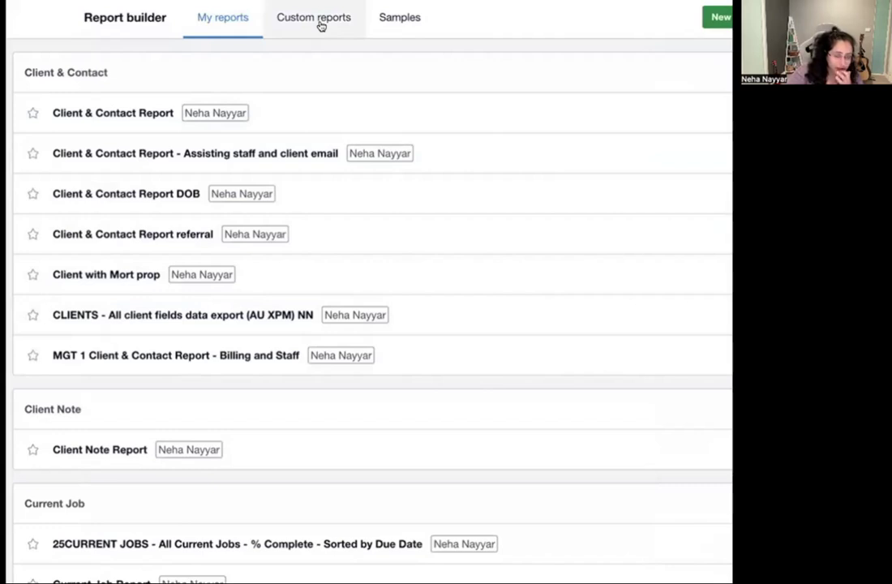
Step: Switch to the Samples tab and scroll to the Job sample reports
click(380, 28)
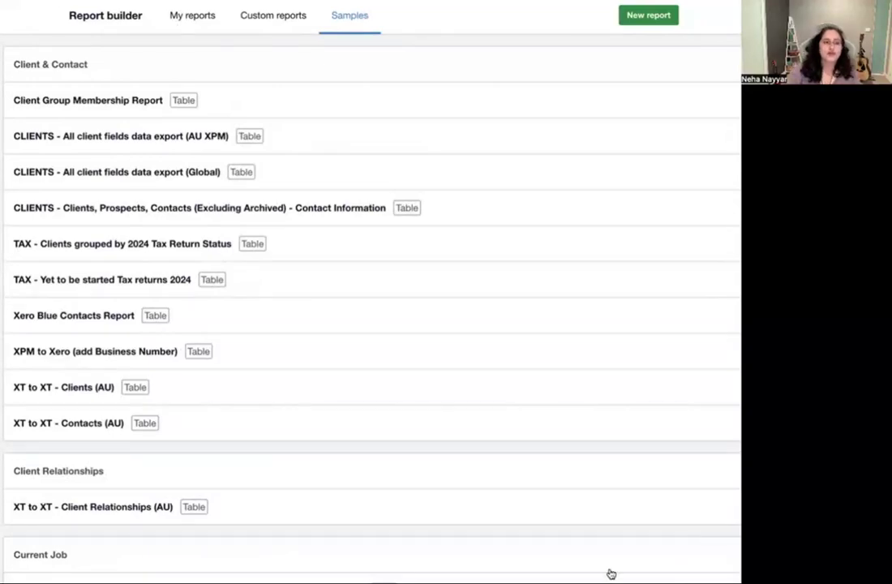
scroll(394, 428, down, 3)
scroll(391, 427, down, 10)
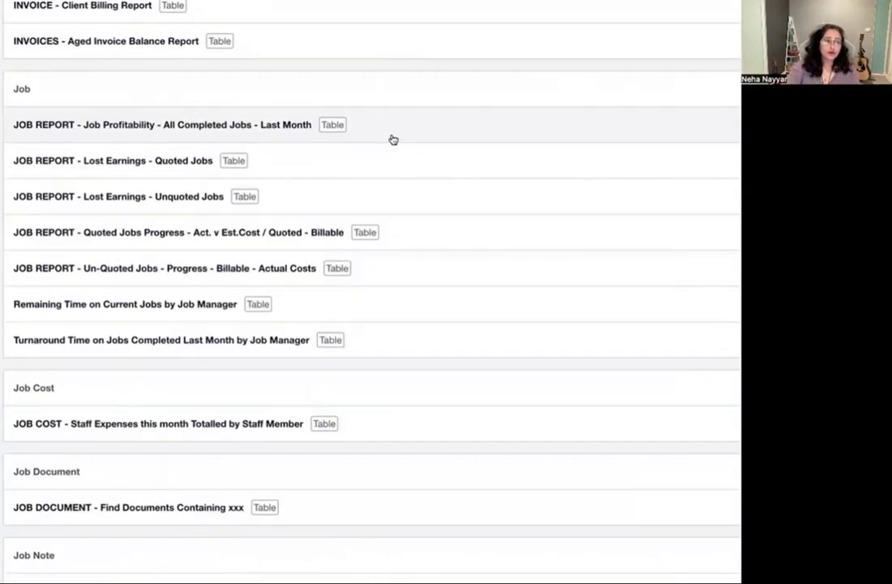
scroll(244, 127, up, 10)
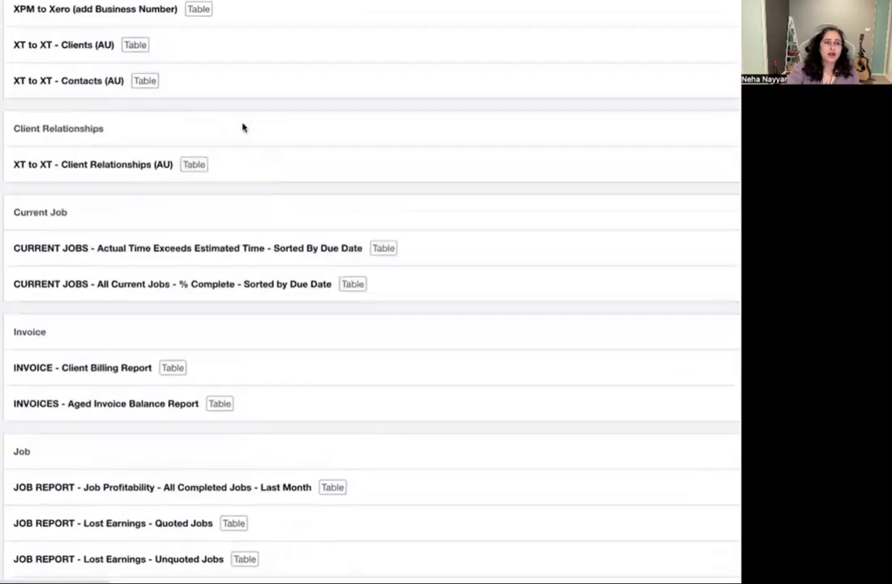
scroll(243, 127, down, 10)
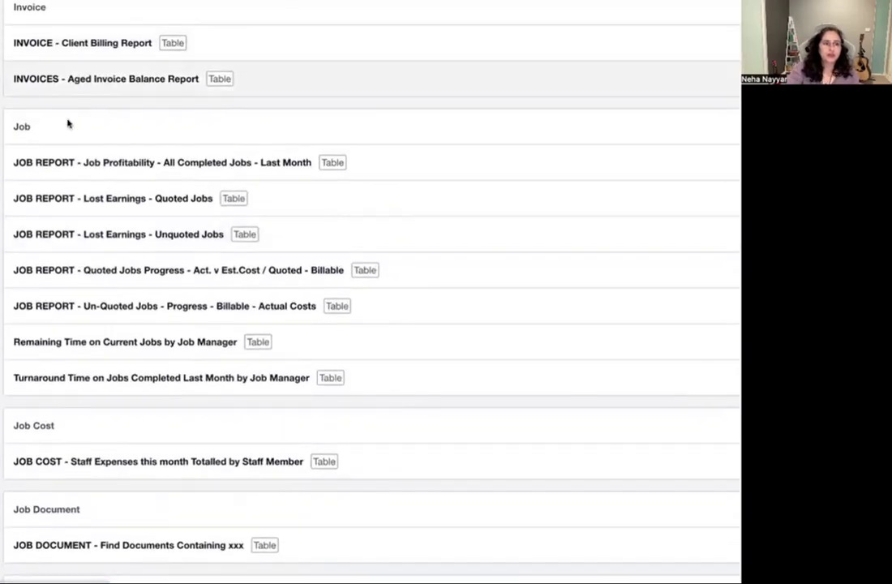
Step: Open the Job Profitability - All Completed Jobs - Last Month sample and review its fields and criteria
click(163, 173)
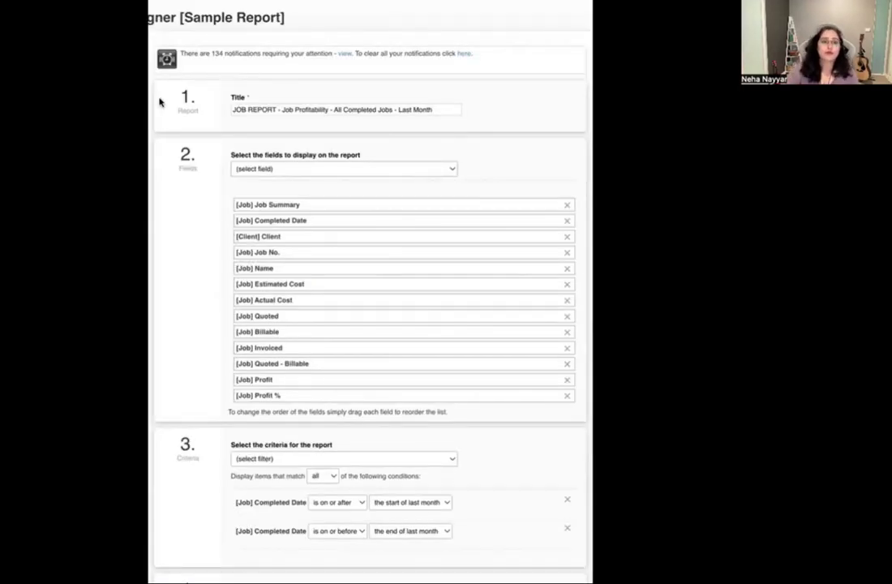
scroll(364, 232, down, 5)
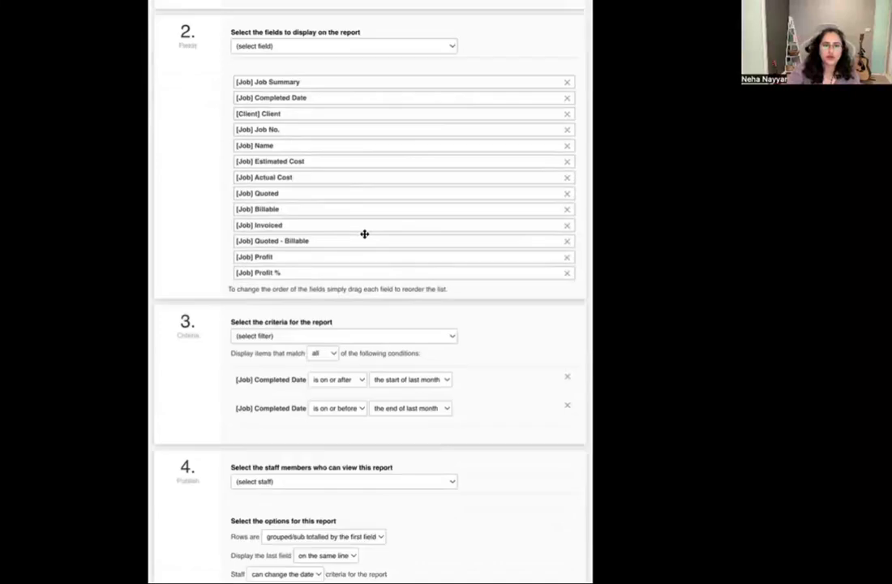
scroll(364, 237, up, 3)
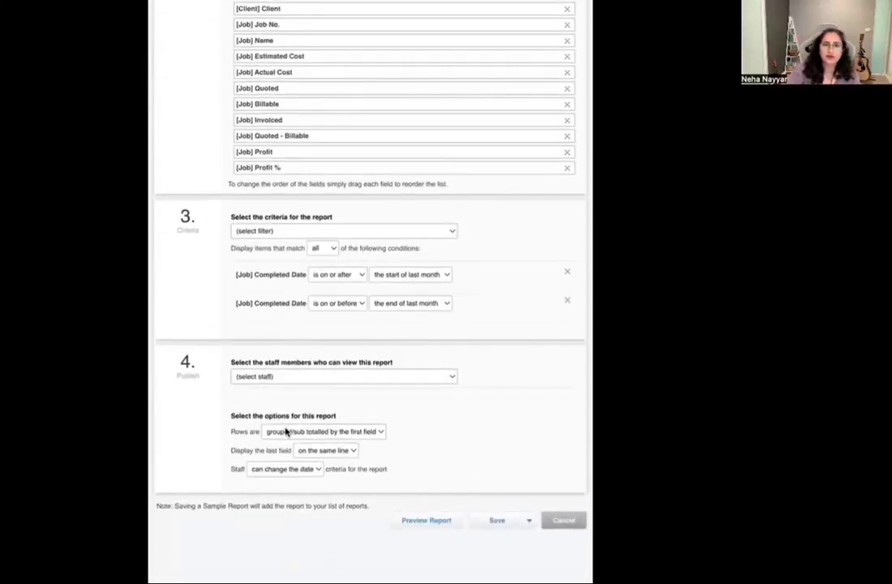
scroll(311, 303, up, 4)
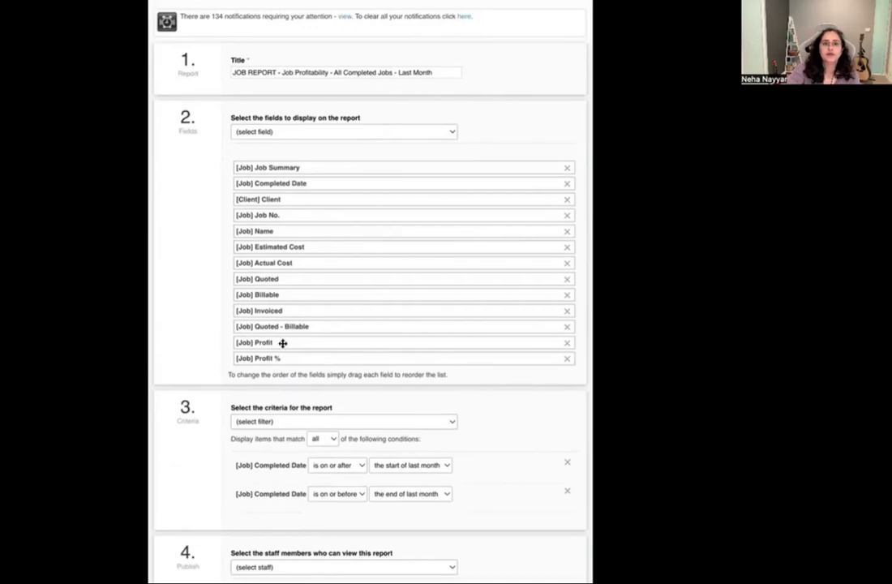
scroll(343, 315, down, 6)
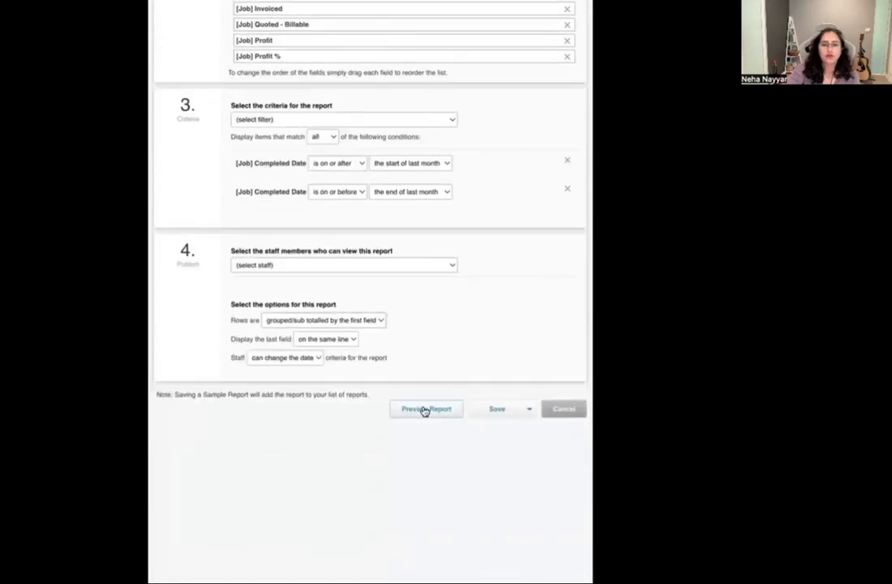
scroll(350, 253, up, 6)
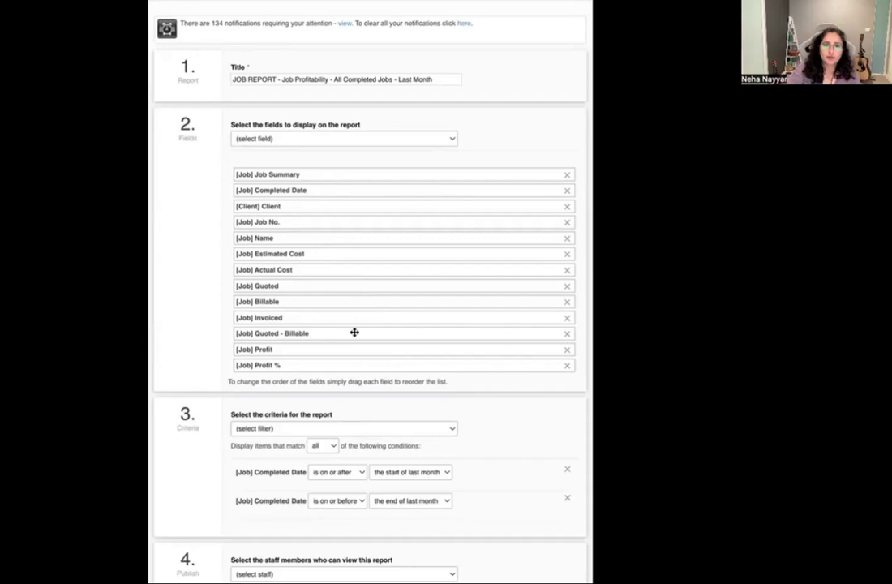
scroll(354, 332, down, 2)
scroll(354, 328, down, 4)
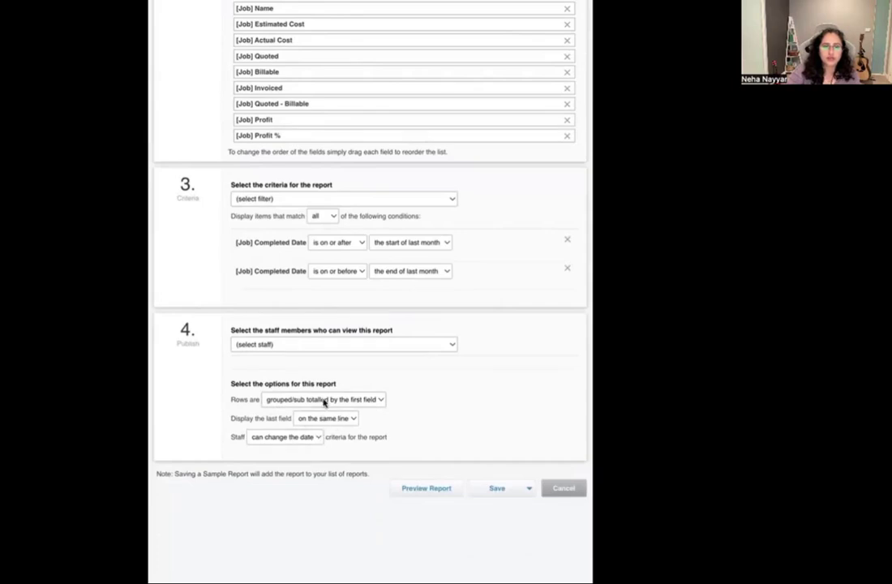
scroll(357, 402, up, 7)
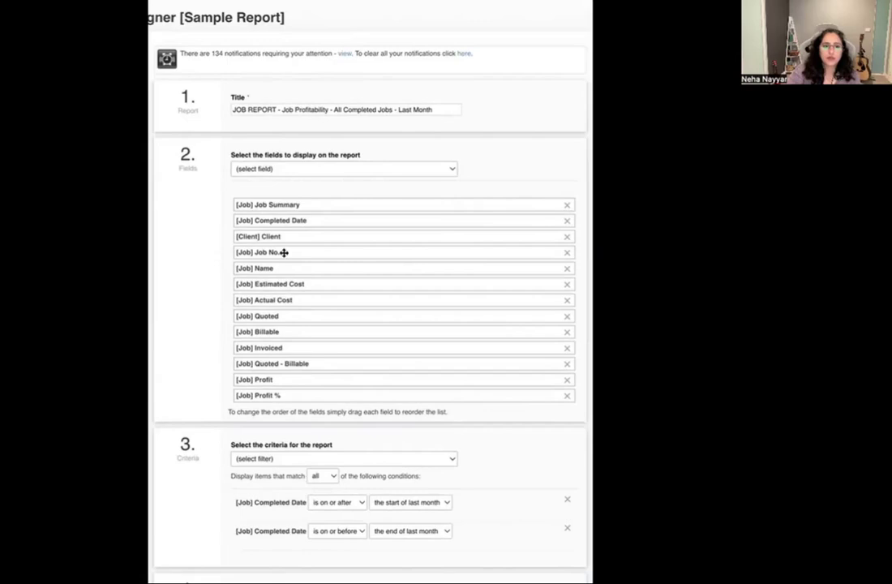
Step: Move Client to the top and remove the Estimated Cost, Quoted and Quoted - Billable fields
drag(281, 236, 274, 204)
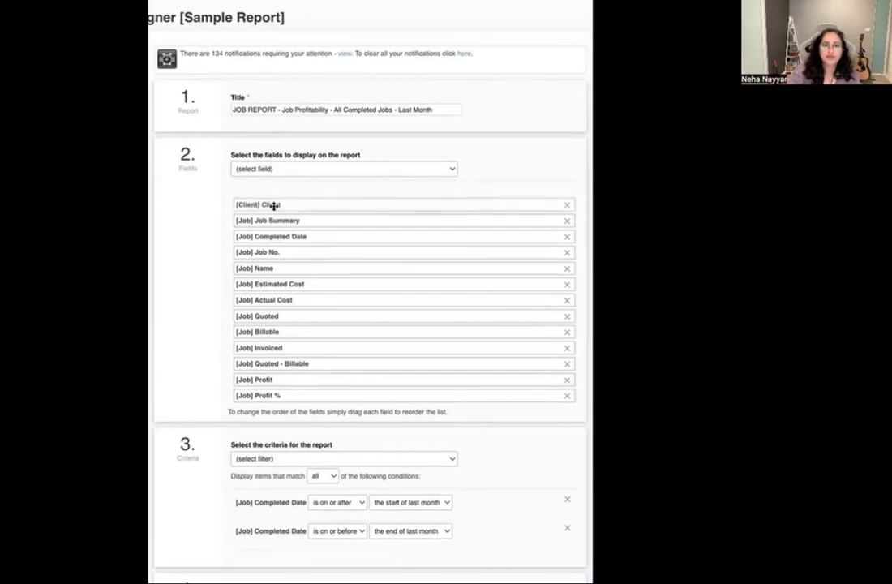
drag(265, 221, 294, 205)
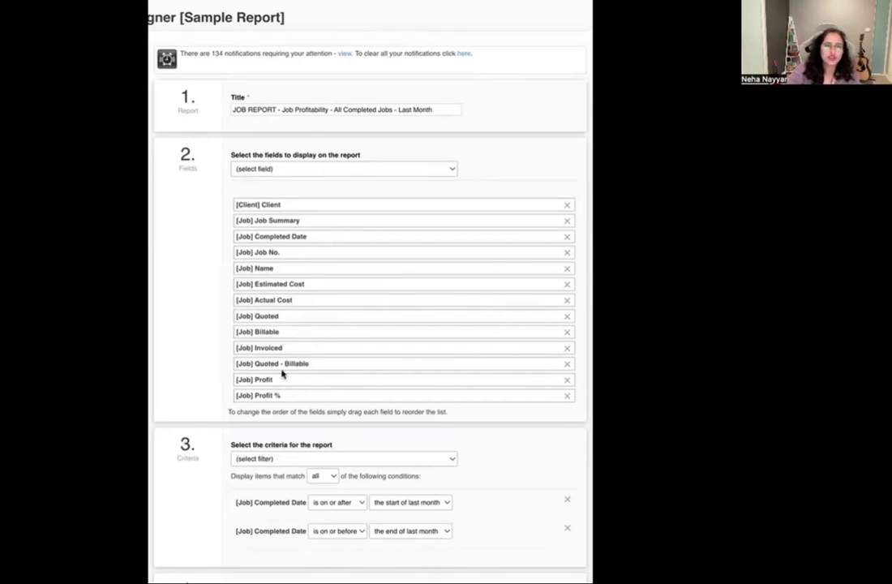
click(568, 284)
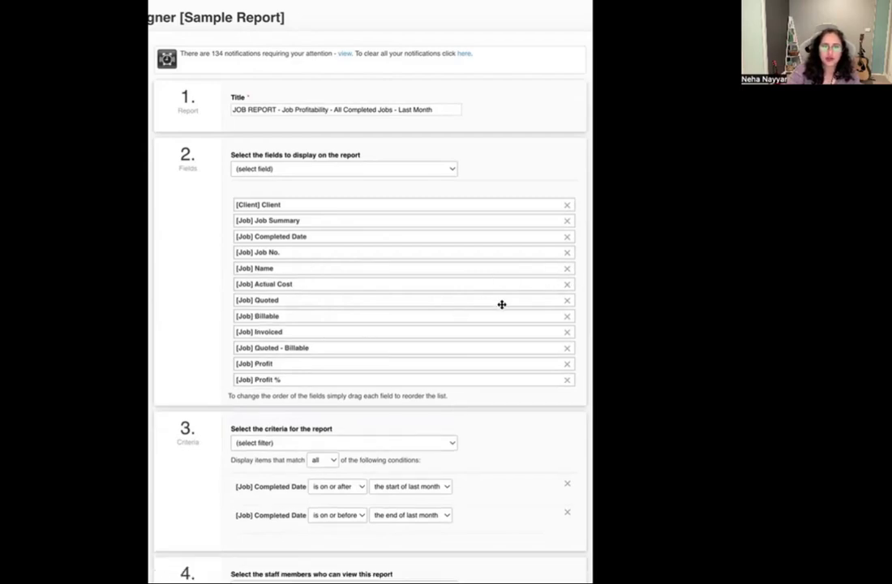
click(568, 302)
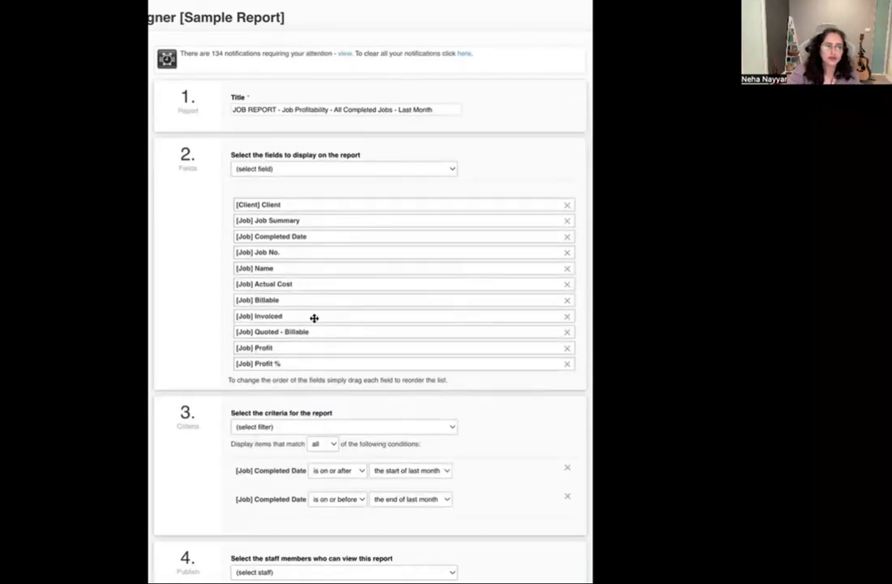
click(566, 334)
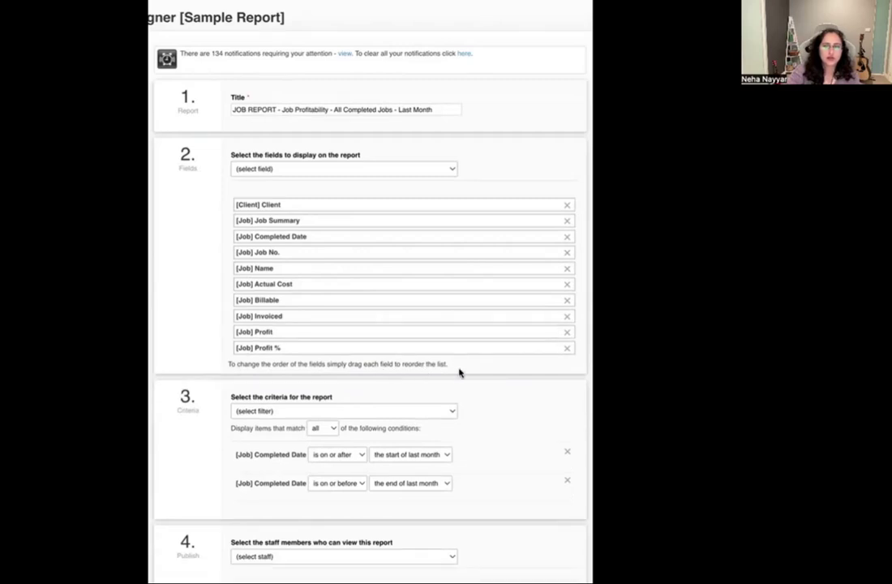
scroll(456, 408, down, 2)
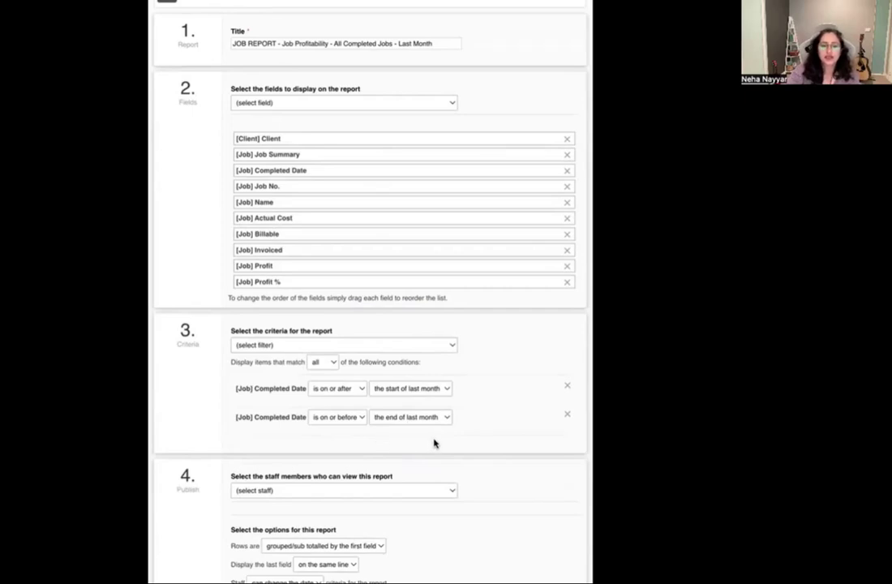
scroll(434, 443, down, 2)
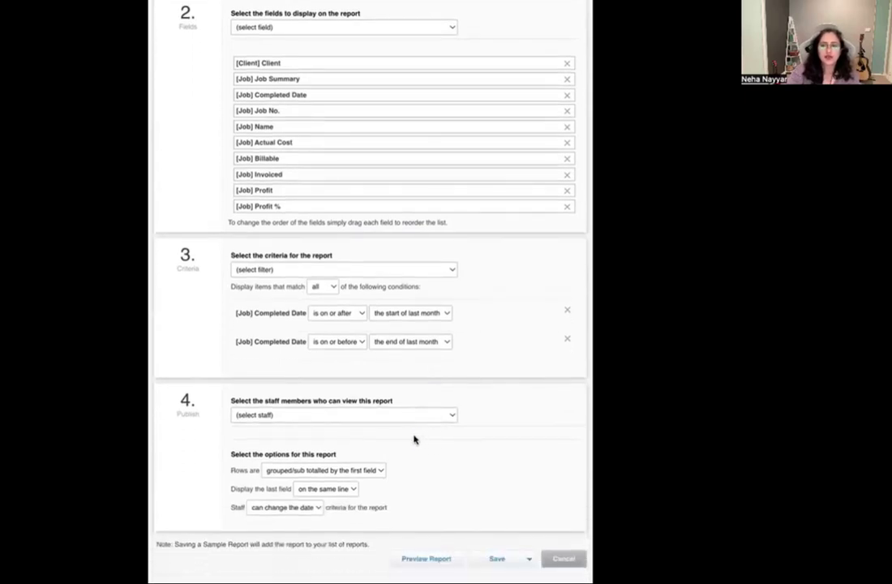
scroll(546, 224, up, 4)
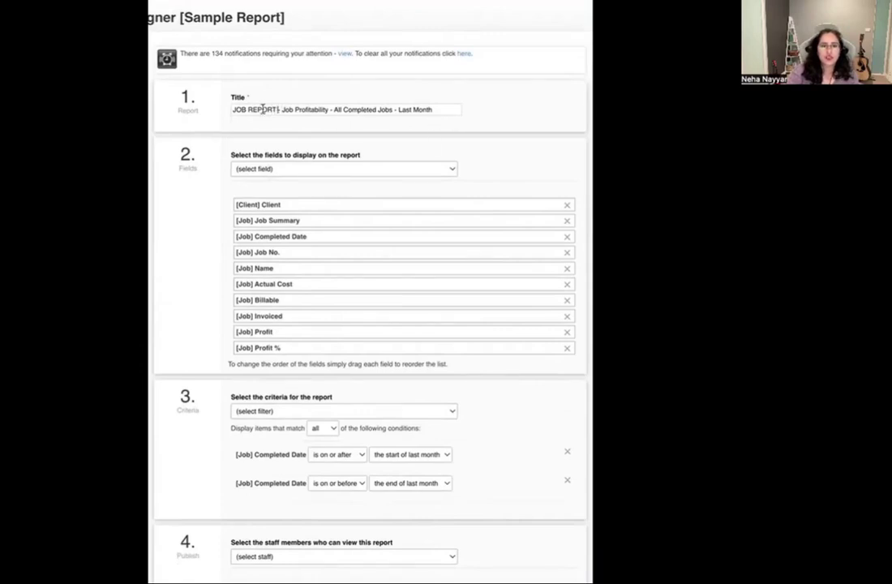
Step: Replace 'JOB REPORT - Job' at the start of the report title with 'Client'
drag(276, 109, 231, 111)
click(412, 111)
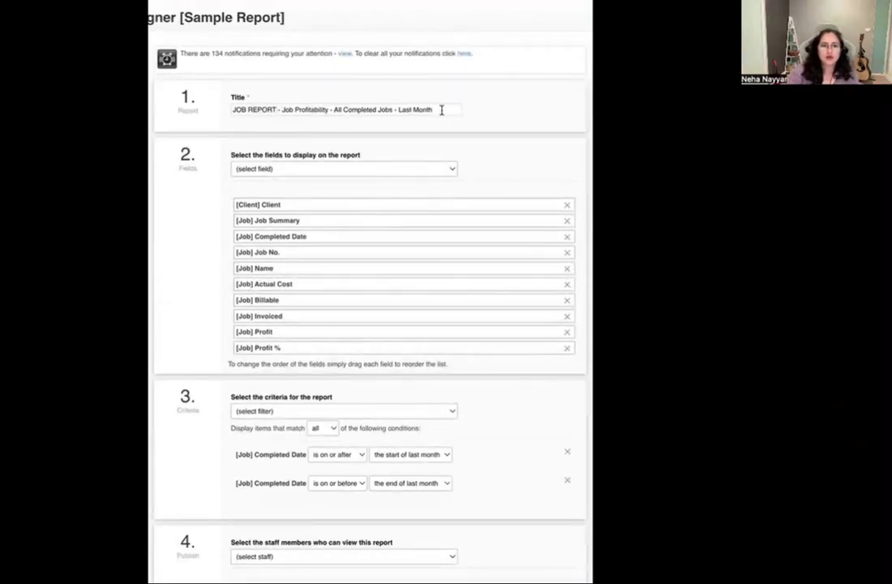
drag(294, 110, 186, 103)
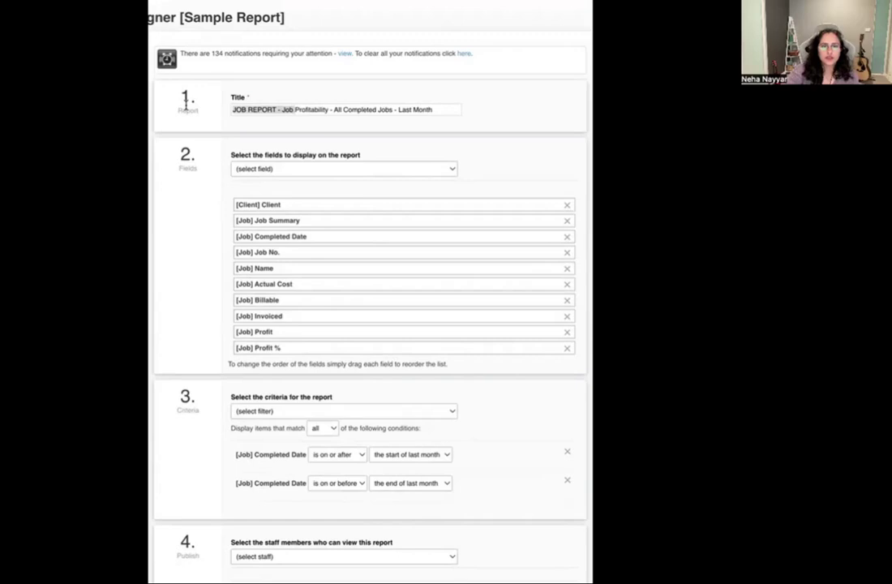
text(Client)
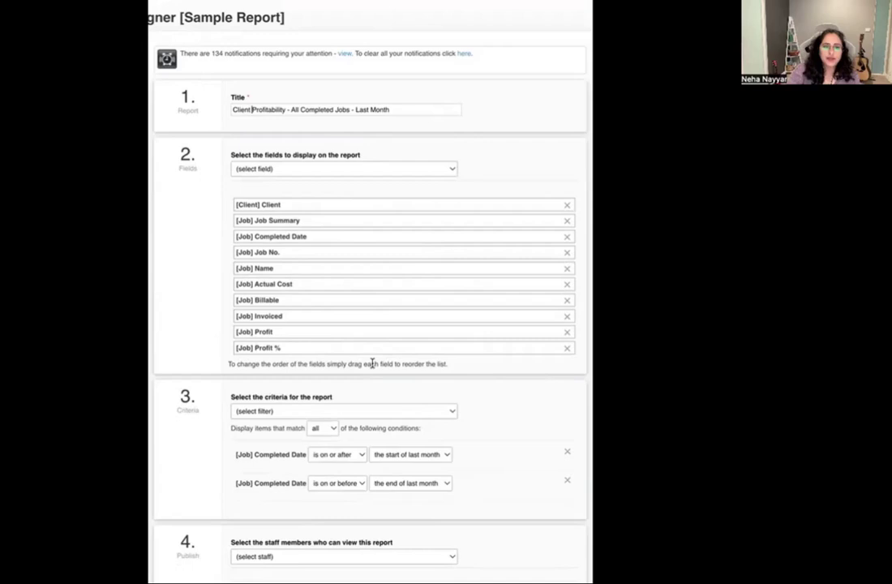
scroll(487, 463, down, 1)
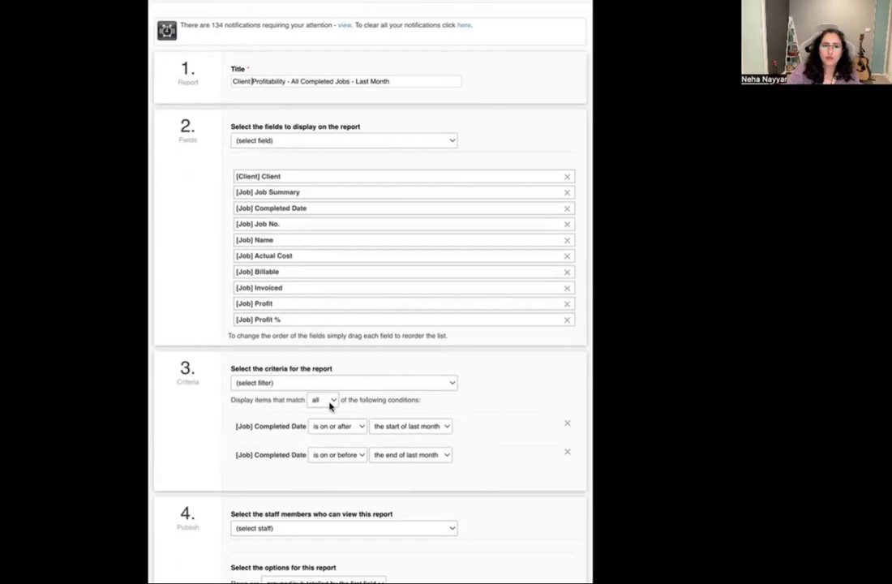
Step: Check the filter criteria without adding one, then preview the customised report
scroll(316, 394, down, 1)
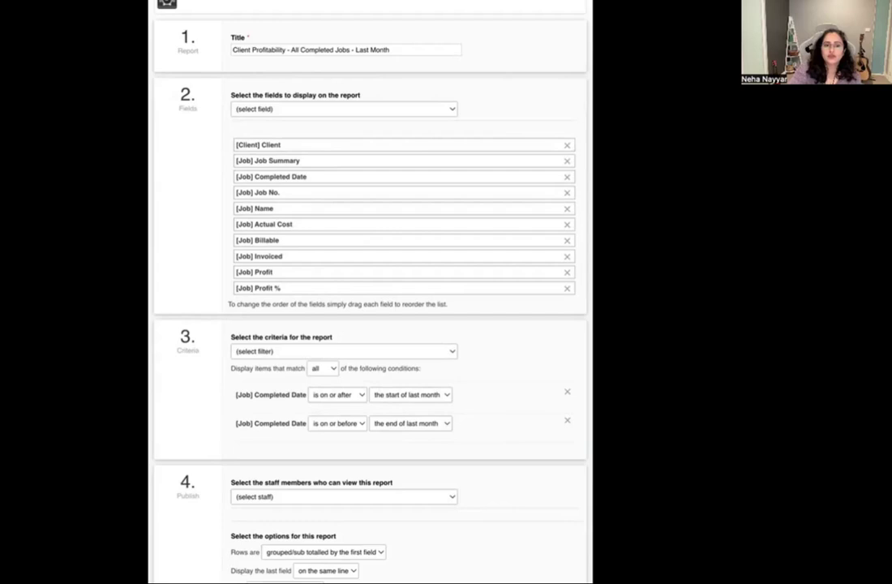
click(357, 351)
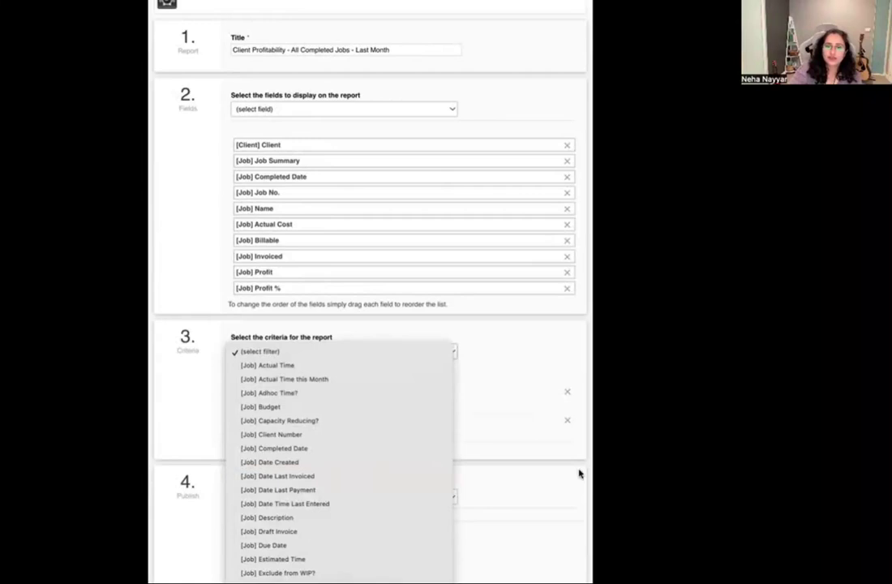
key(Escape)
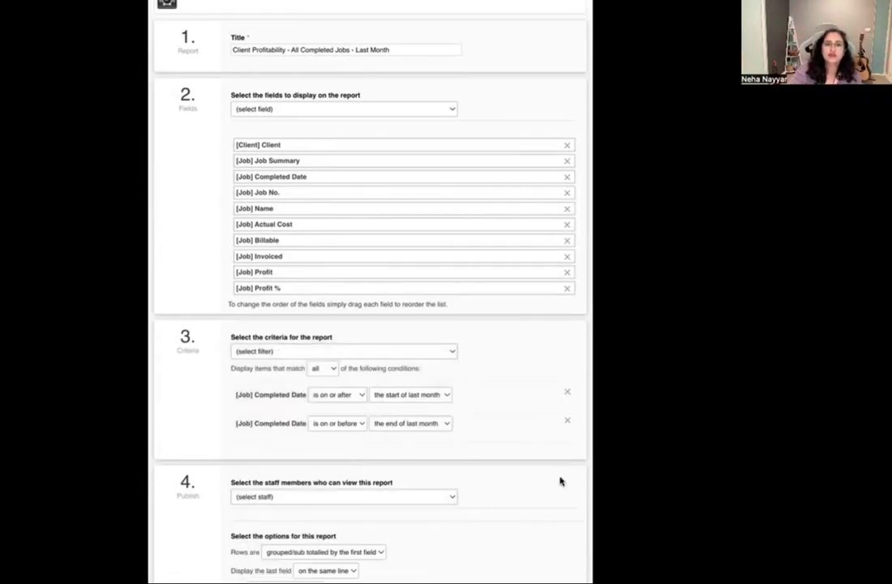
scroll(511, 473, up, 1)
scroll(511, 474, down, 4)
scroll(511, 472, down, 2)
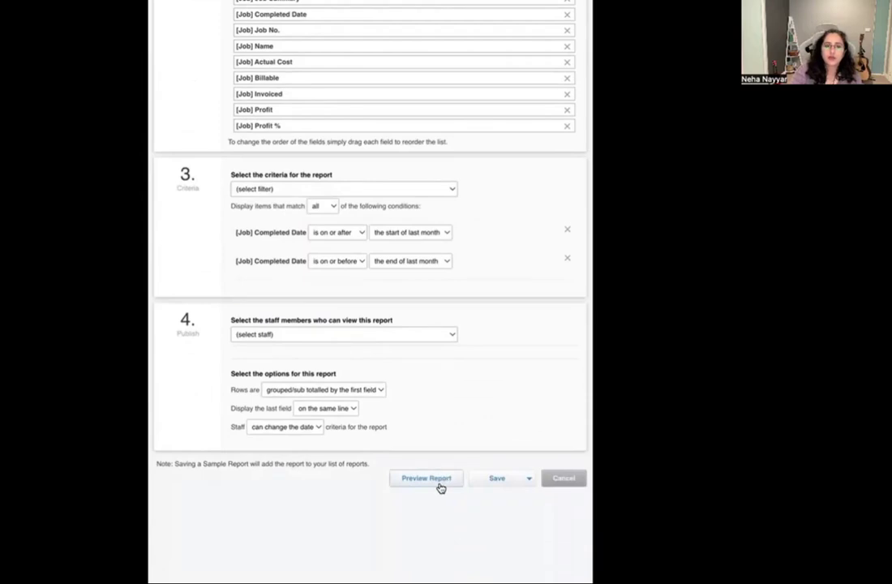
click(439, 485)
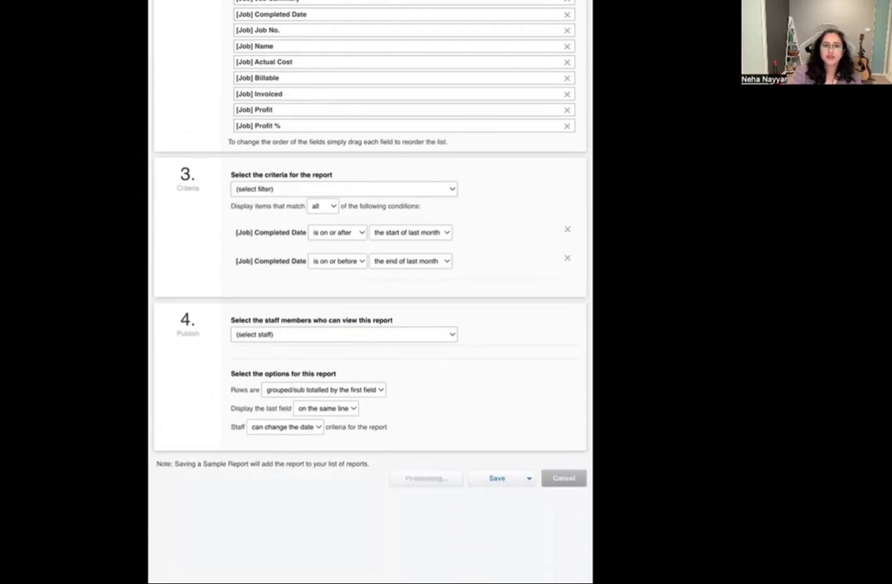